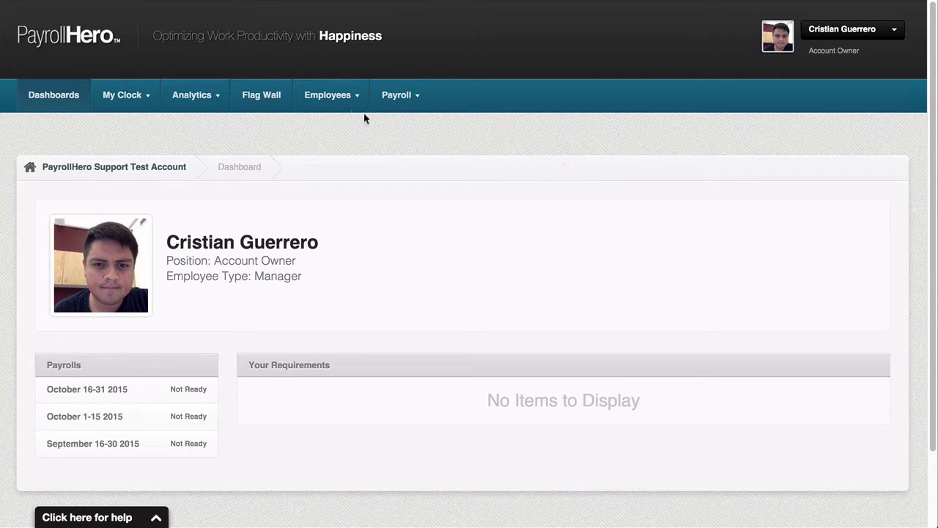
# Open the employee list and look up the account owner by name to open that employee's profile.
pyautogui.click(333, 103)
pyautogui.click(44, 129)
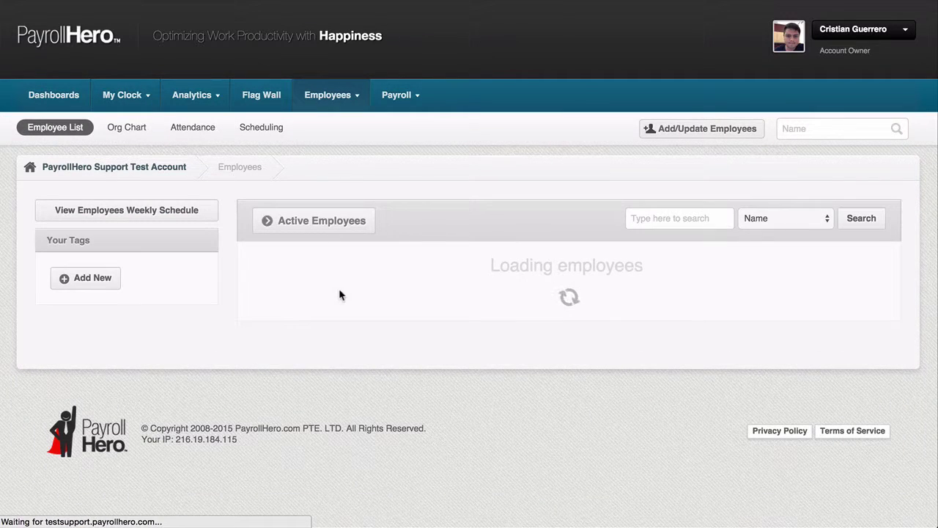
pyautogui.scroll(-4, 452, 330)
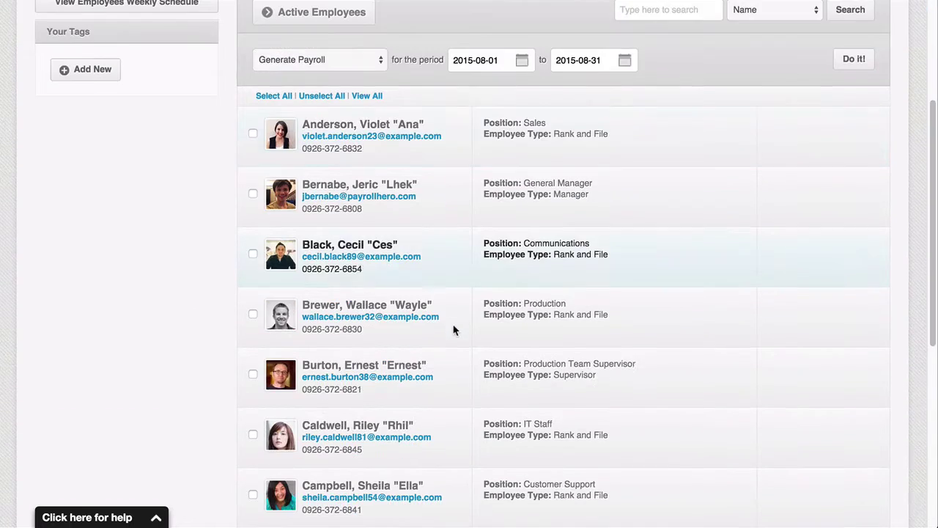
pyautogui.scroll(4, 452, 329)
pyautogui.click(824, 131)
pyautogui.write('Cris')
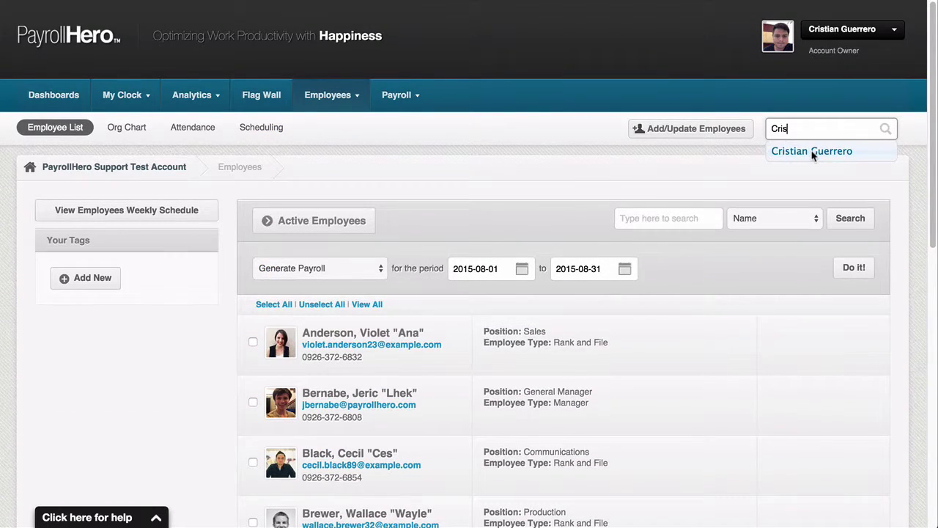
pyautogui.click(813, 151)
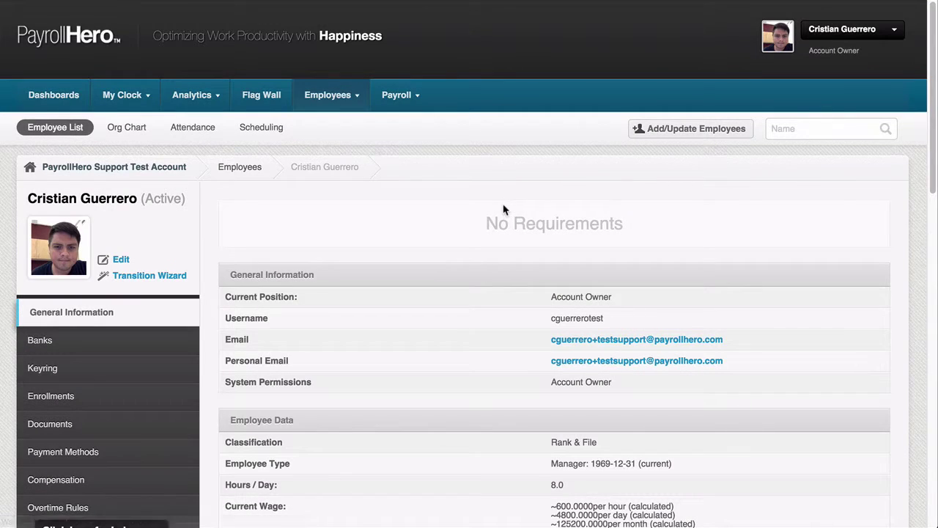
# Open the Payments page in the Payroll section of the employee's profile.
pyautogui.scroll(-3, 279, 297)
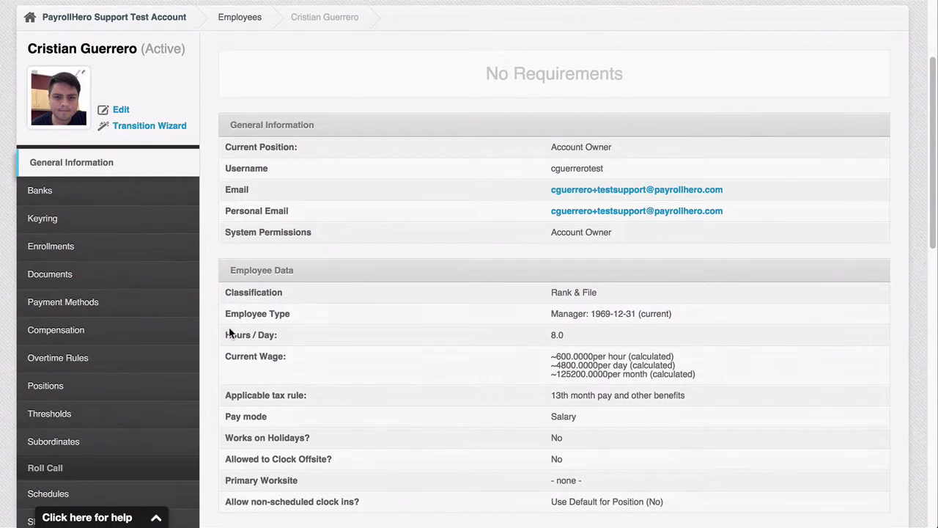
pyautogui.scroll(-2, 223, 338)
pyautogui.scroll(-1, 212, 367)
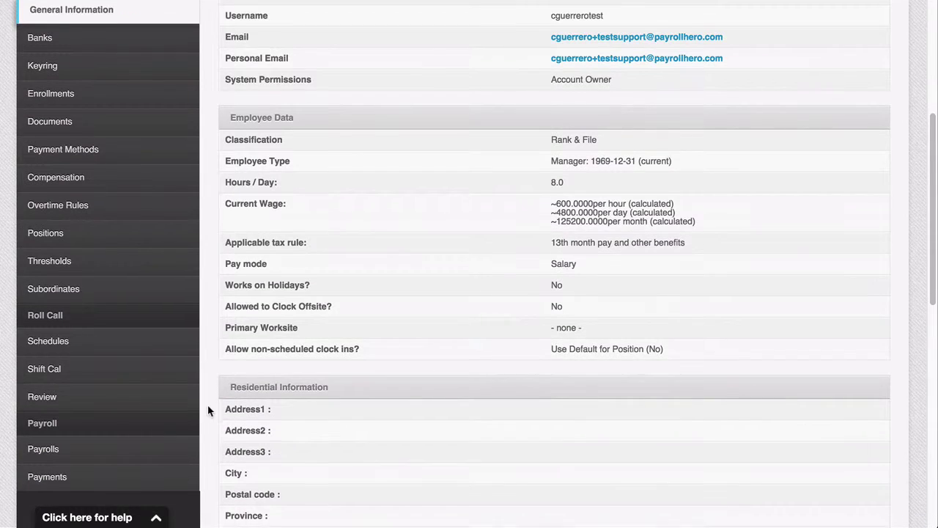
pyautogui.scroll(-1, 208, 410)
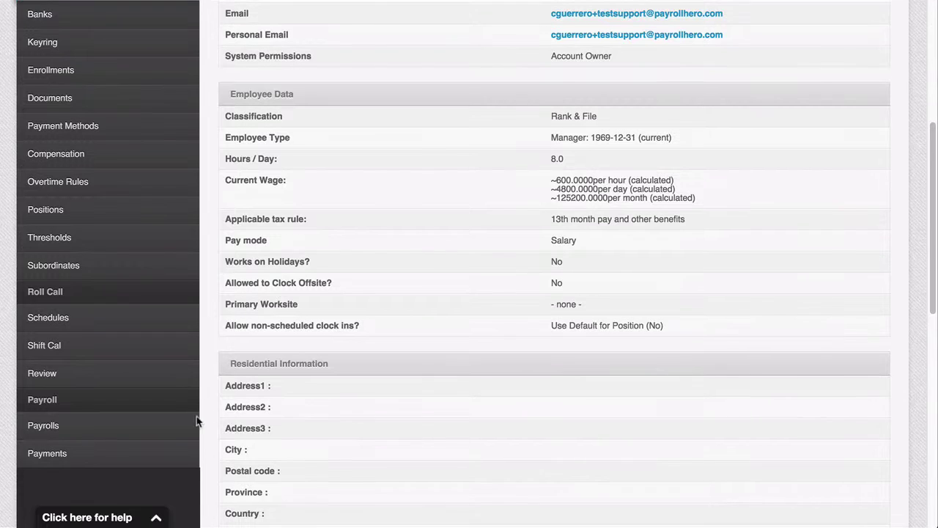
pyautogui.click(71, 460)
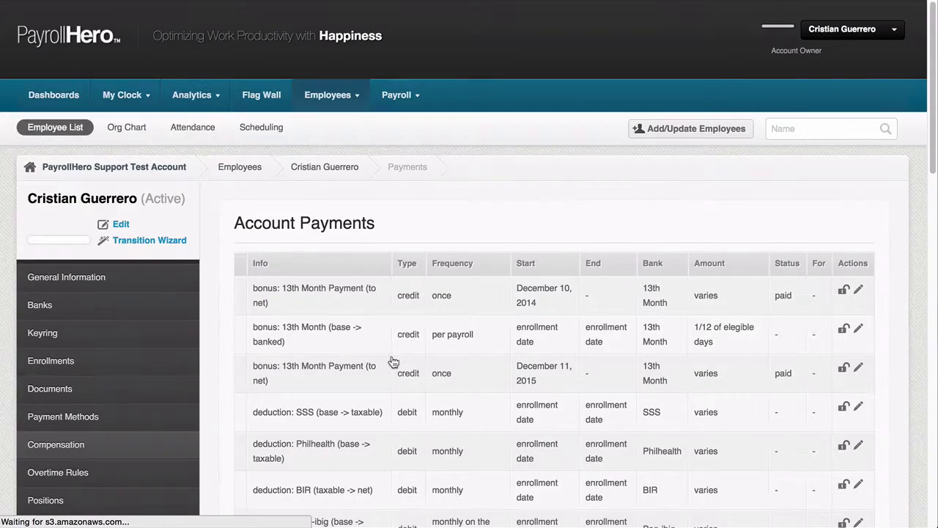
# Start a new employee payment of the kind Advance.
pyautogui.scroll(-10, 419, 335)
pyautogui.scroll(-1, 418, 335)
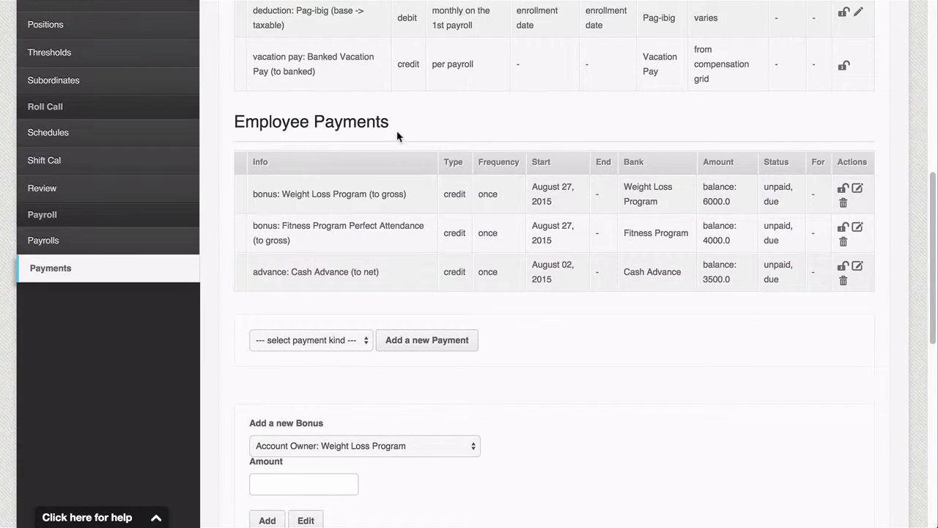
pyautogui.click(315, 341)
pyautogui.click(316, 362)
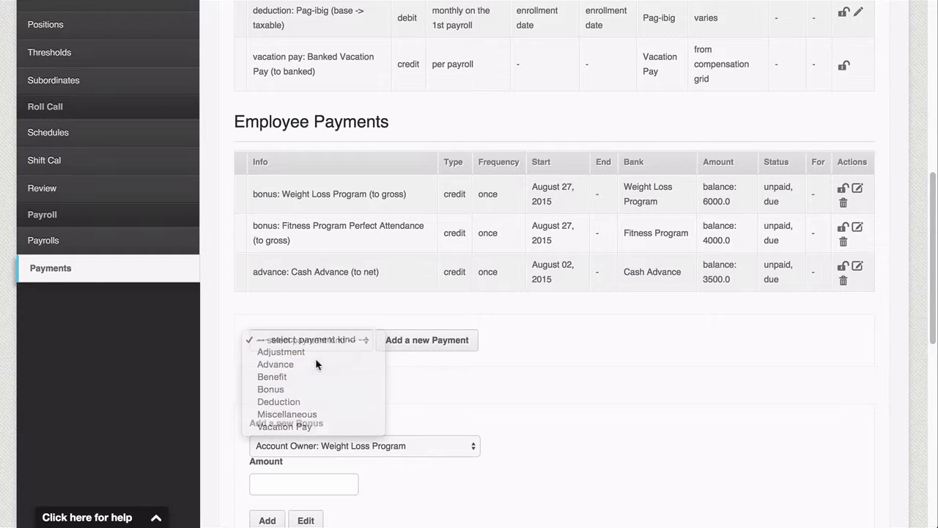
pyautogui.click(451, 351)
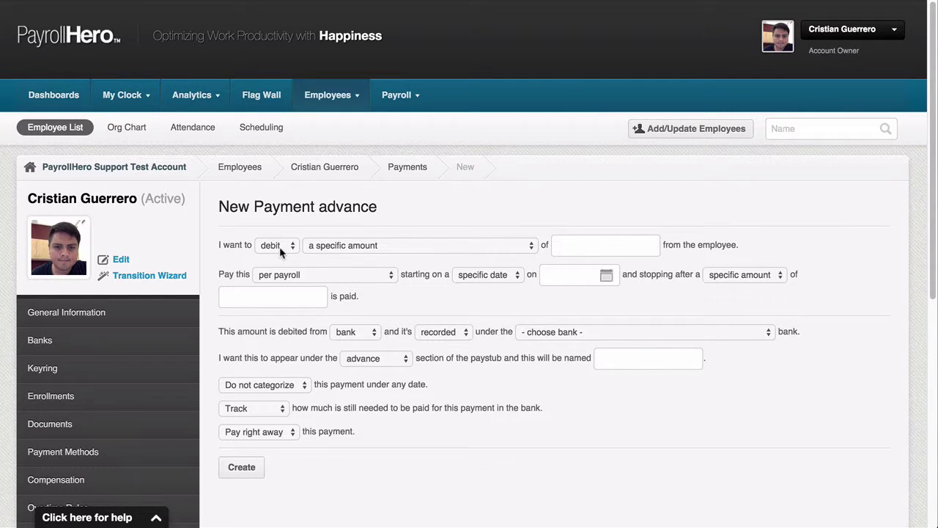
# Enter a specific debit amount of 1000 for the advance and set its payment frequency to once.
pyautogui.click(587, 253)
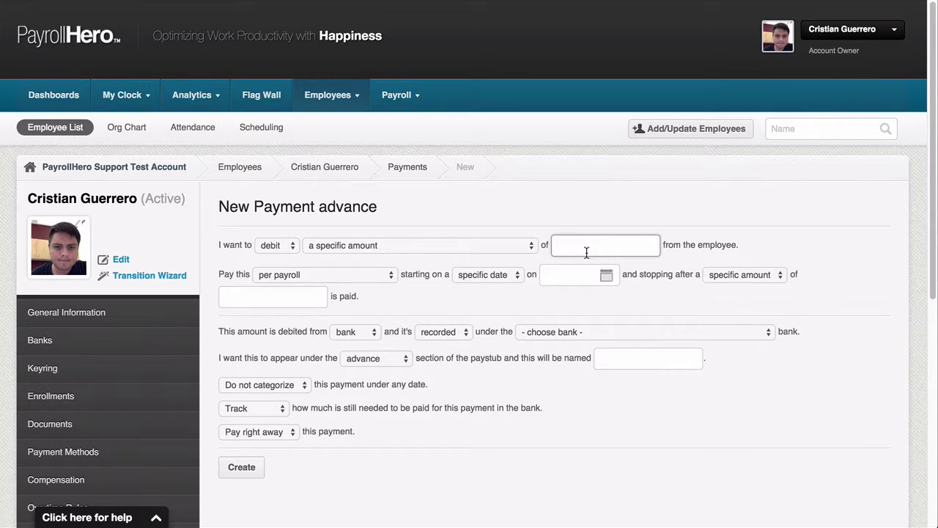
pyautogui.write('1000')
pyautogui.click(291, 278)
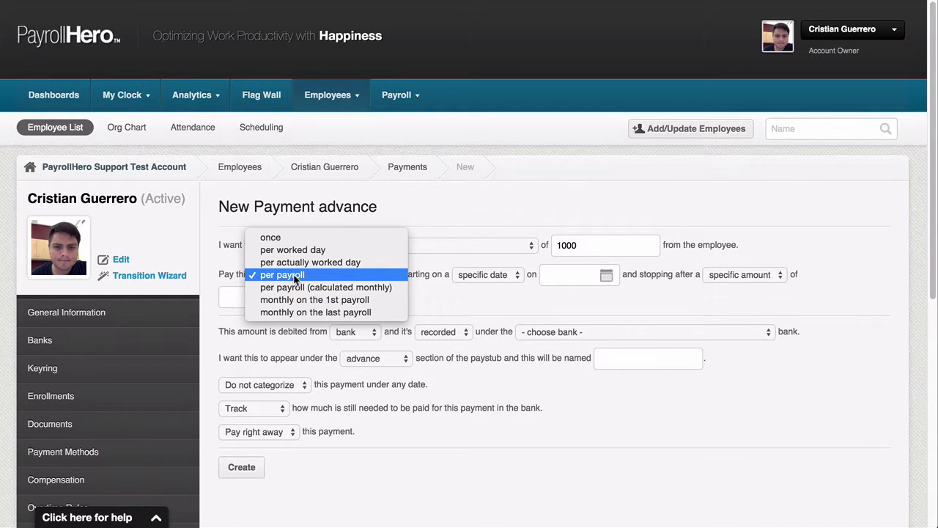
pyautogui.click(271, 237)
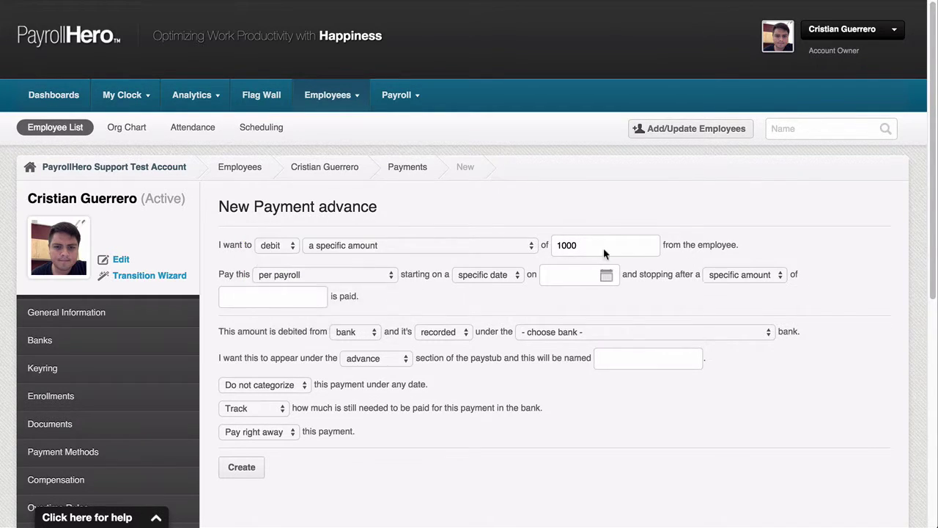
pyautogui.moveTo(604, 248); pyautogui.dragTo(506, 245)
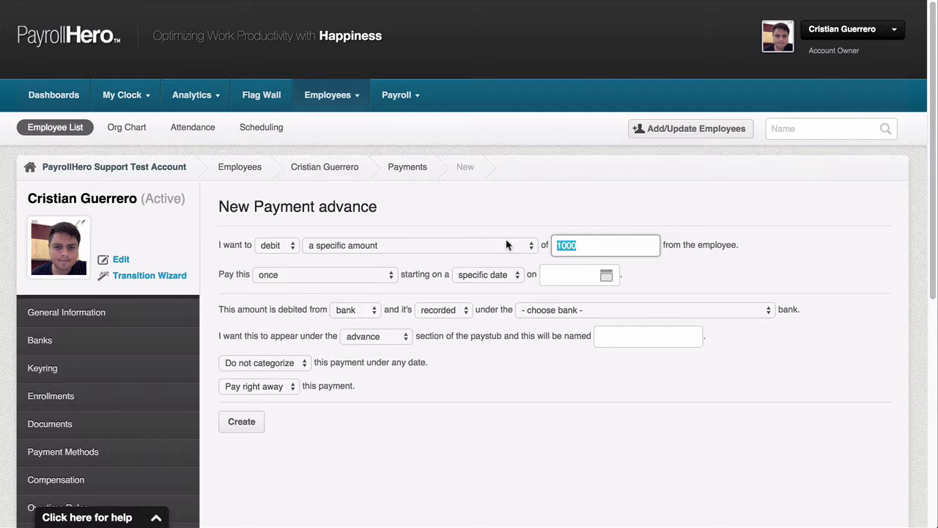
# Set the payment frequency to per payroll, starting on the specific date 2015-08-17.
pyautogui.click(320, 276)
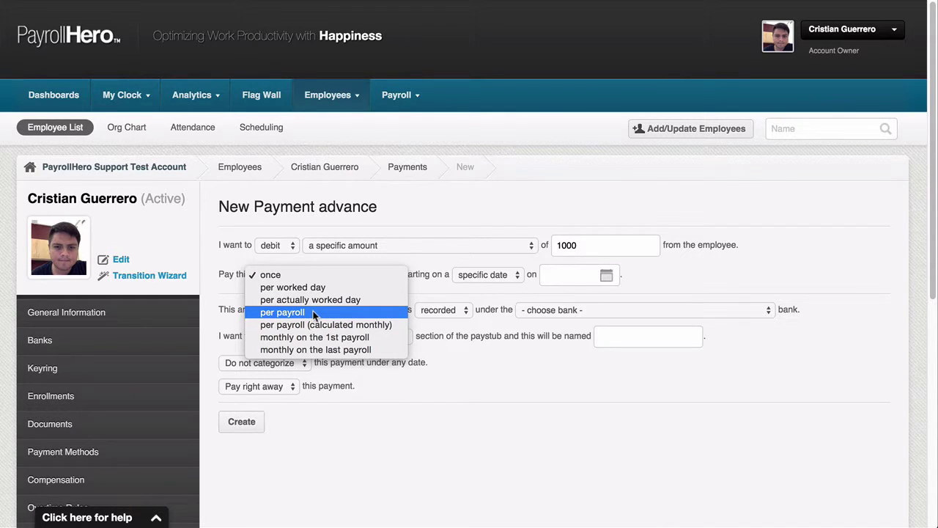
pyautogui.click(314, 313)
pyautogui.click(309, 279)
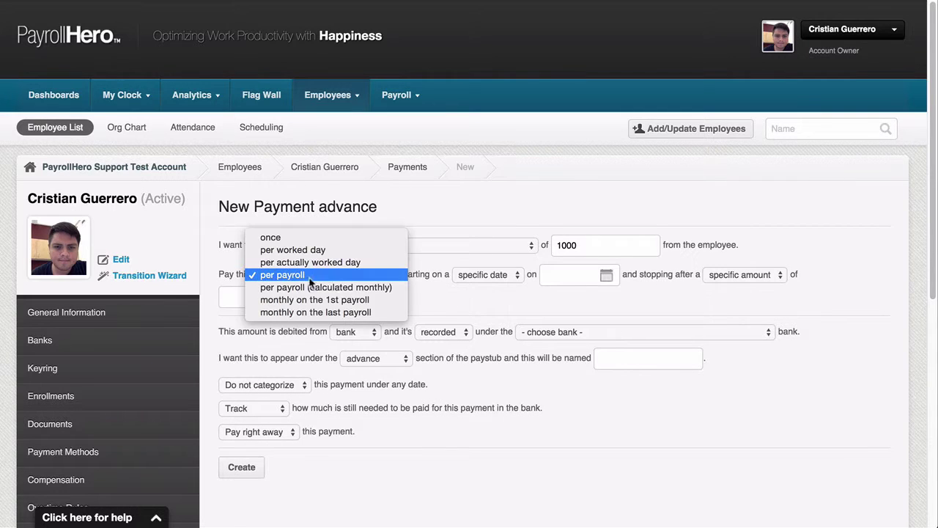
pyautogui.click(332, 278)
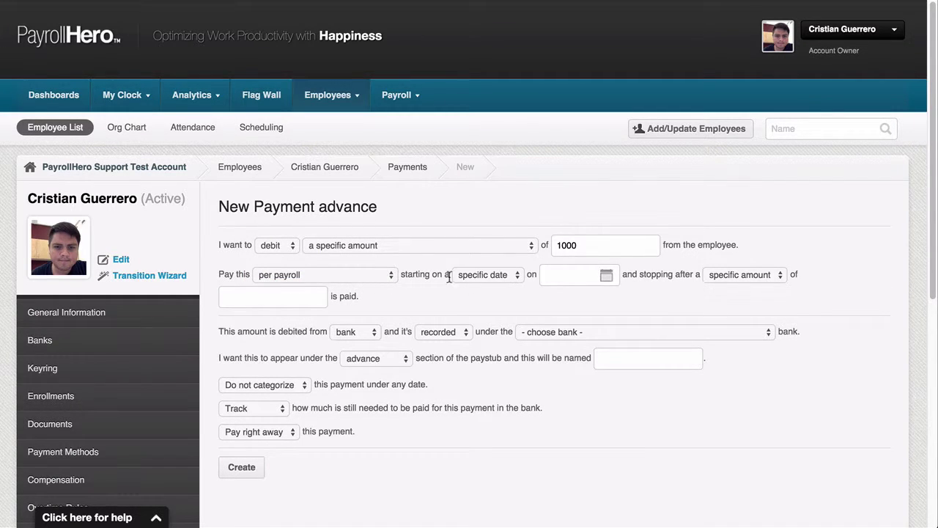
pyautogui.click(506, 275)
pyautogui.click(501, 275)
pyautogui.click(606, 277)
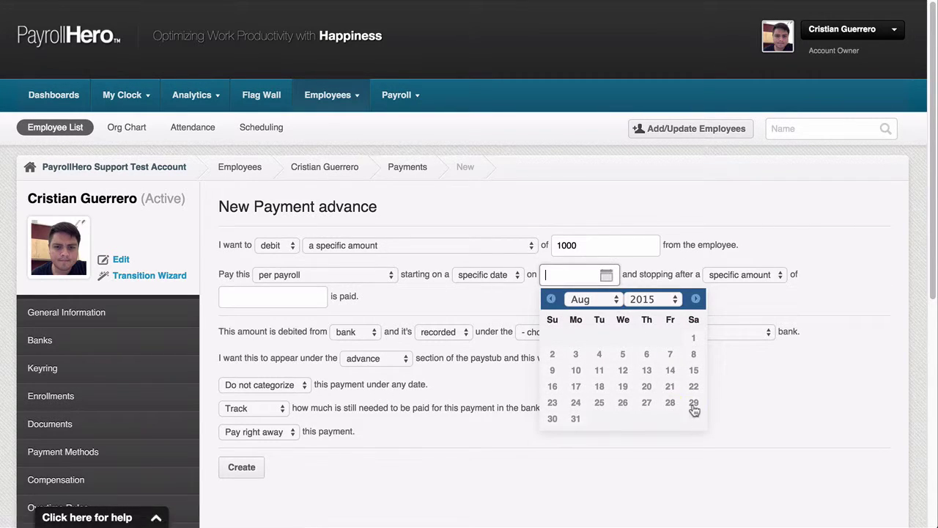
pyautogui.click(574, 387)
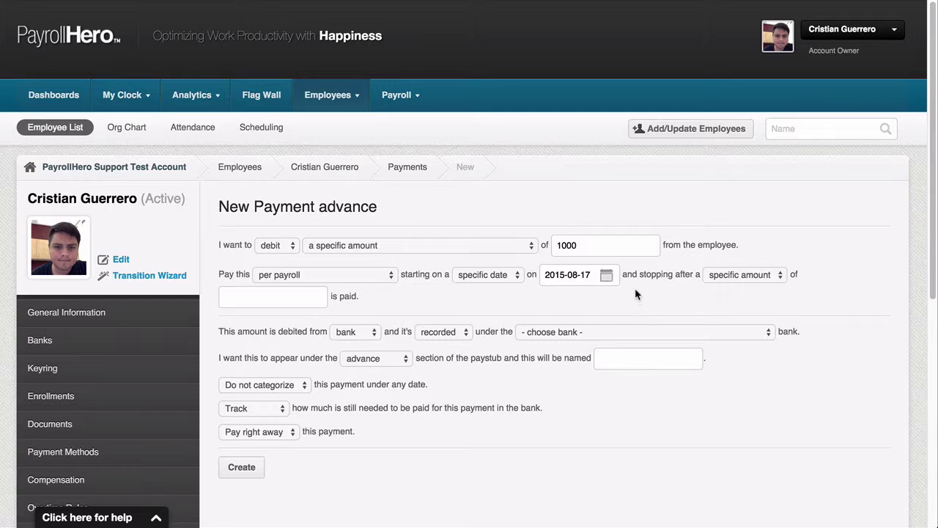
# Make the payment stop after a specific amount of 3500 is paid.
pyautogui.click(760, 276)
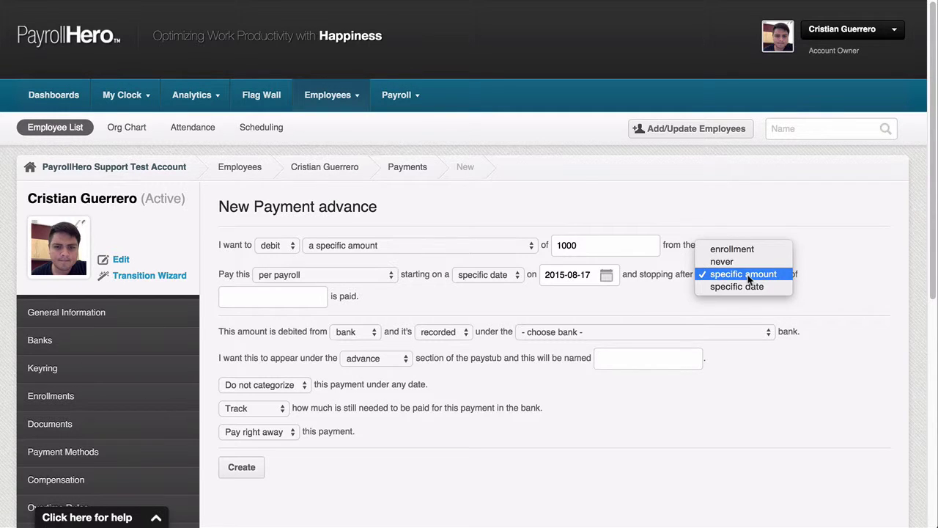
pyautogui.click(749, 280)
pyautogui.click(301, 299)
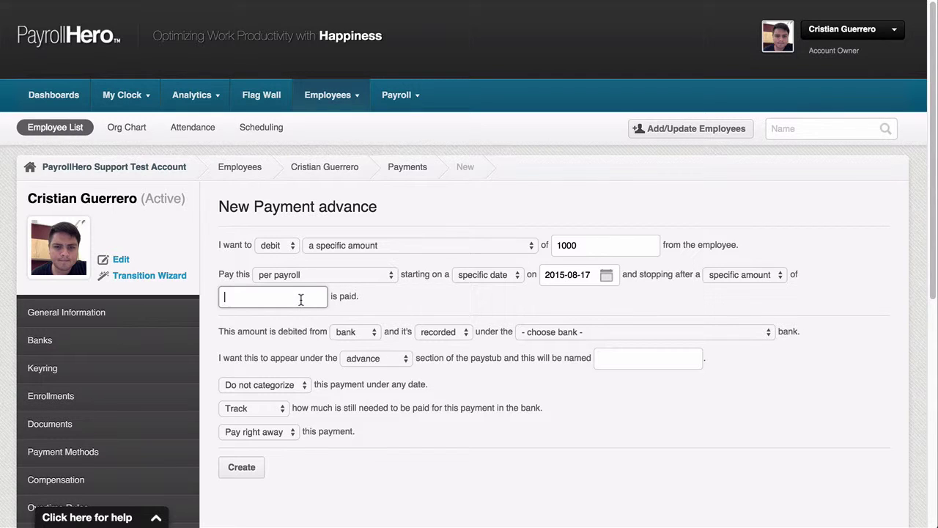
pyautogui.write('3500')
# Have the amount debited from net and recorded under the Cash Advance bank.
pyautogui.click(364, 336)
pyautogui.click(346, 369)
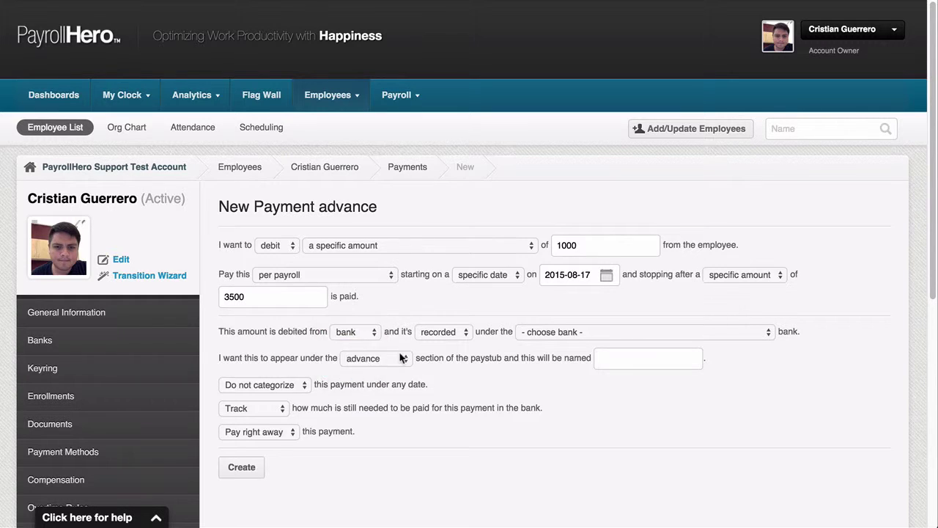
pyautogui.click(456, 334)
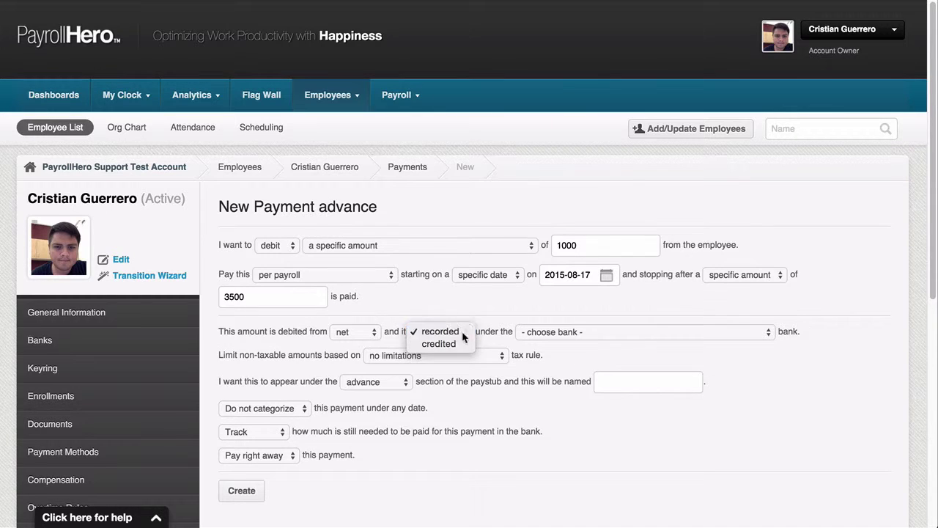
pyautogui.click(462, 330)
pyautogui.click(576, 332)
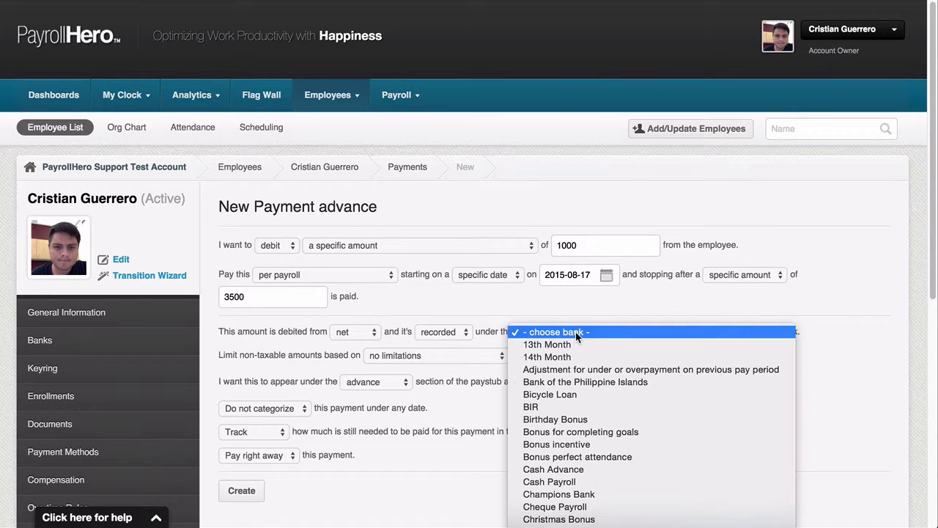
pyautogui.click(595, 467)
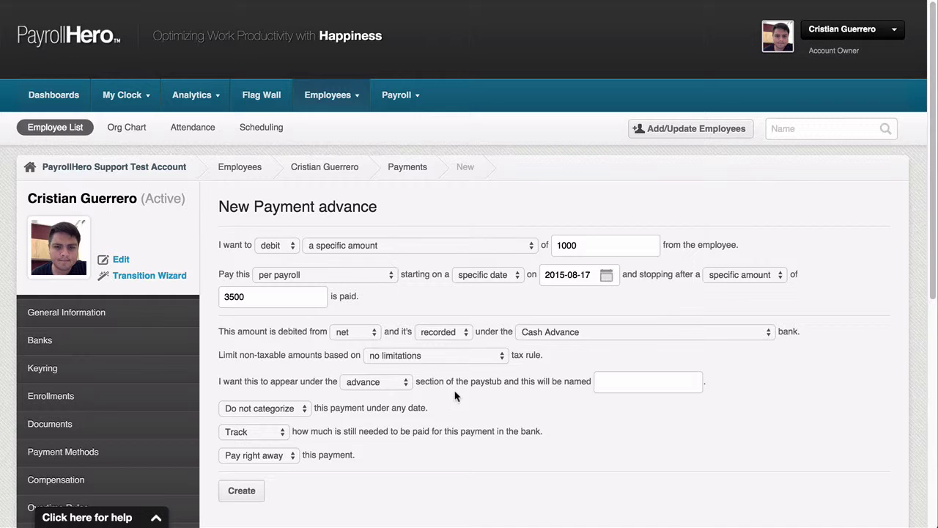
# Name the payment Cash Advance Repayment, with the Track option selected for the amount still owed, and create it.
pyautogui.click(621, 385)
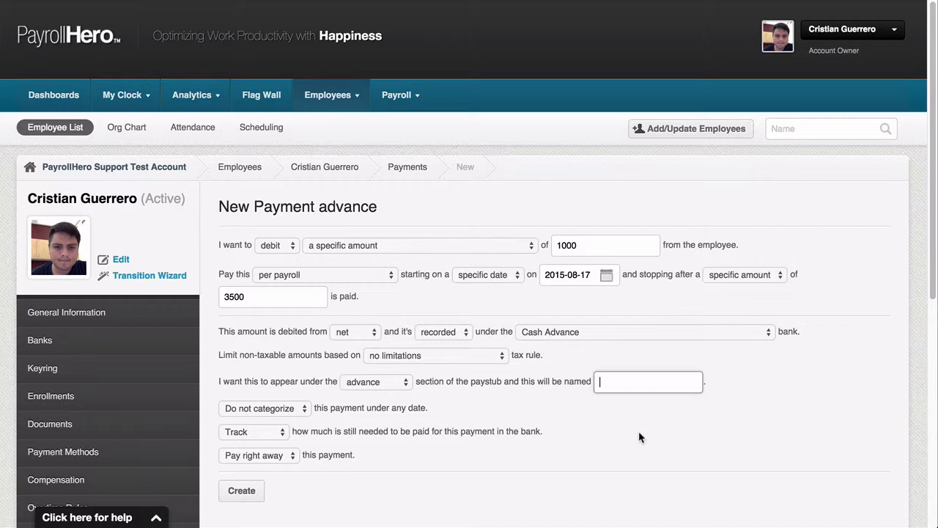
pyautogui.write('Cash Advance Repayment')
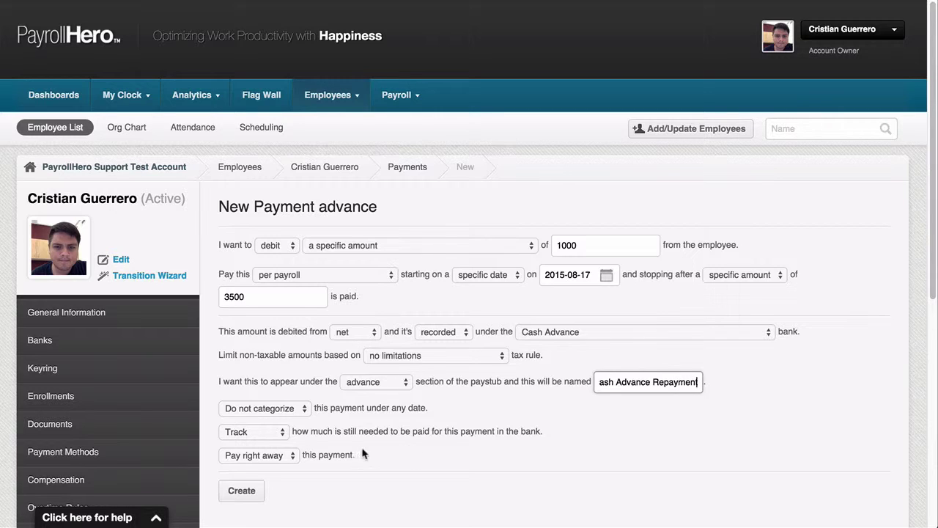
pyautogui.click(279, 431)
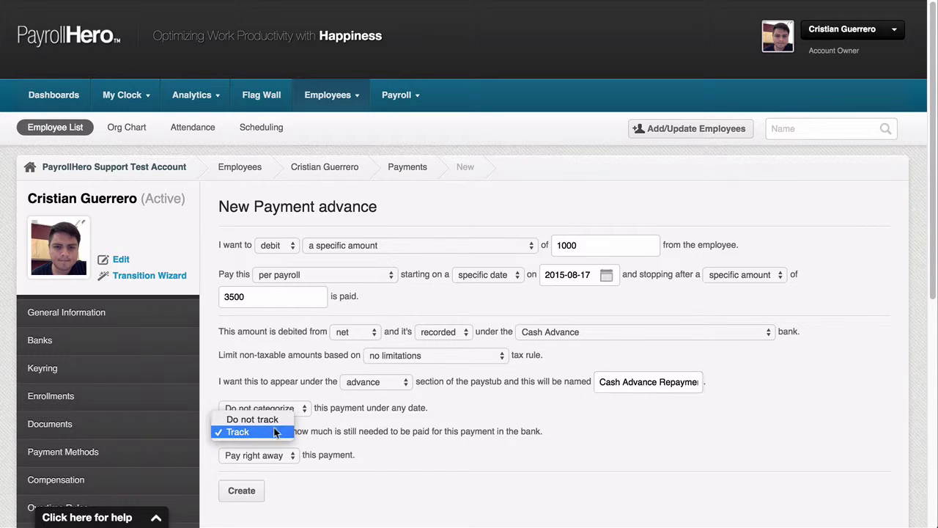
pyautogui.click(282, 434)
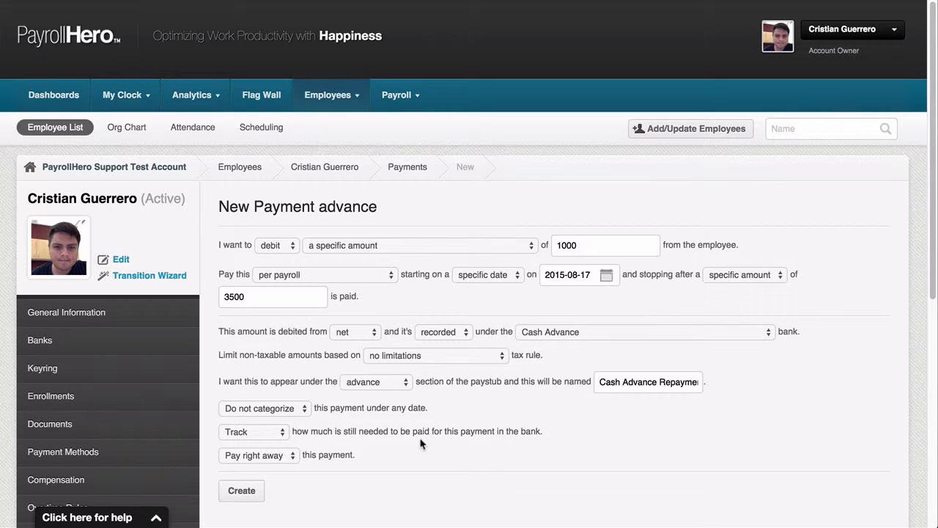
pyautogui.click(247, 499)
pyautogui.click(247, 497)
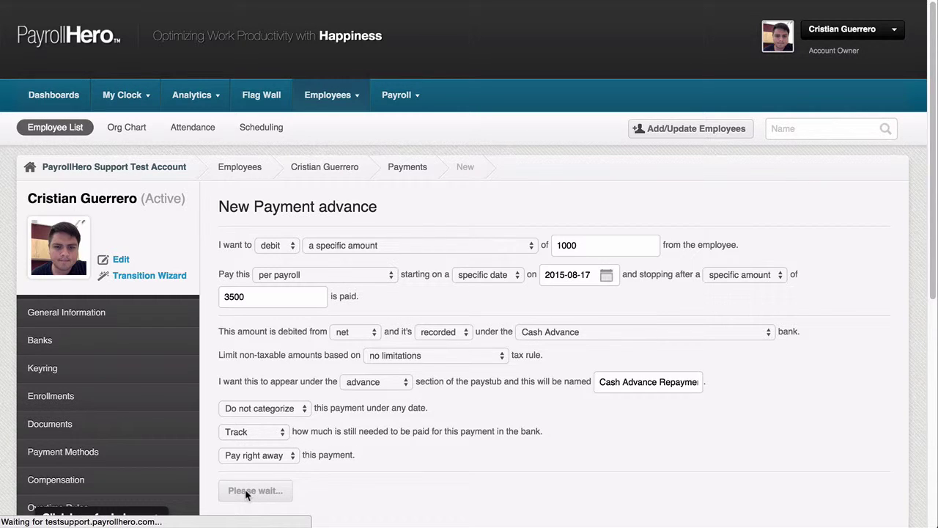
# Open the Cash Advance Repayment entry under Employee Payments for editing and save the update.
pyautogui.scroll(-1, 231, 433)
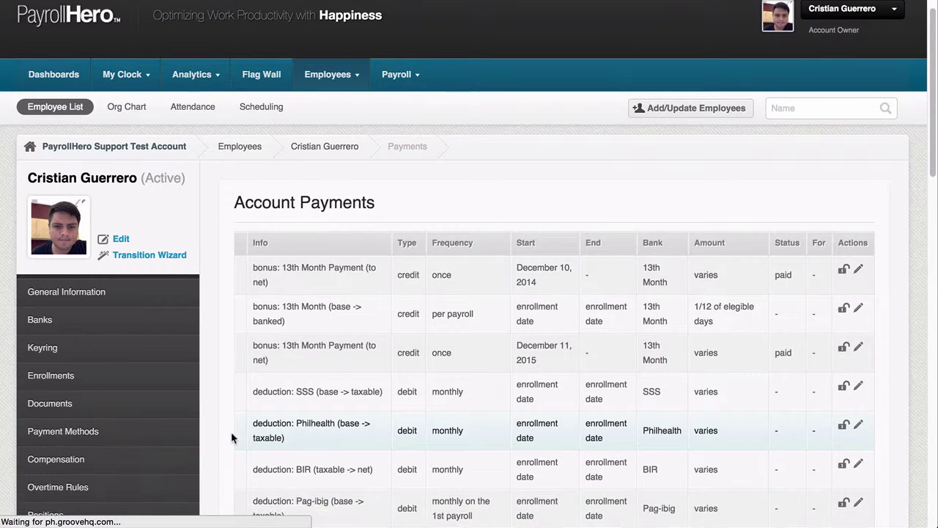
pyautogui.scroll(-5, 231, 438)
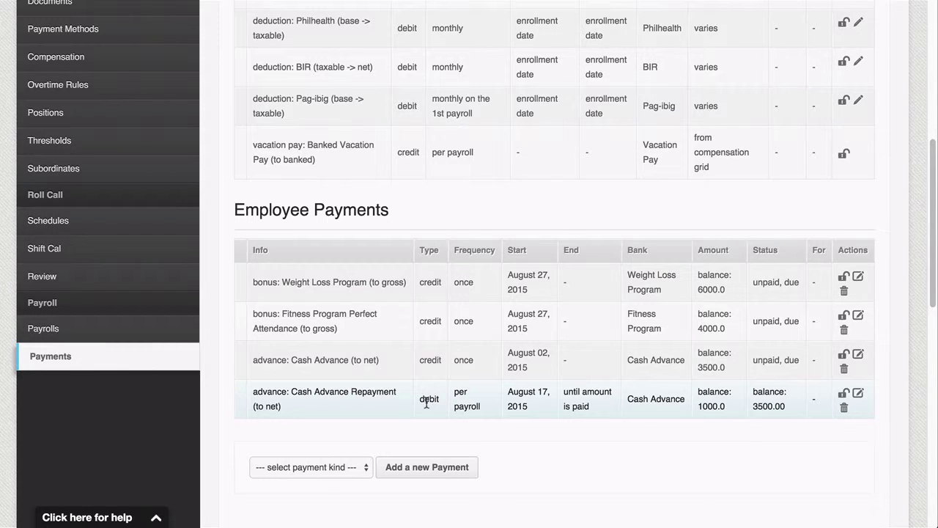
pyautogui.click(851, 395)
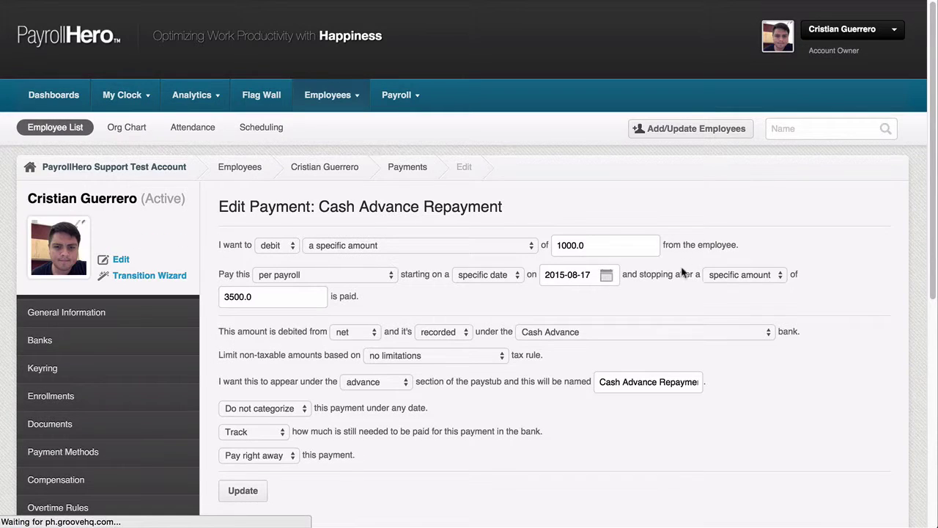
pyautogui.moveTo(571, 245); pyautogui.dragTo(544, 241)
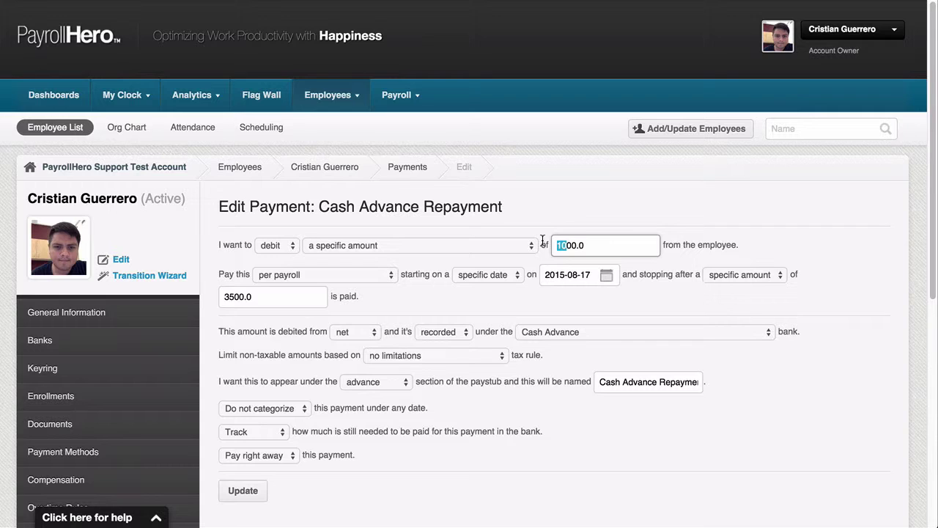
pyautogui.write('8')
pyautogui.scroll(-5, 519, 404)
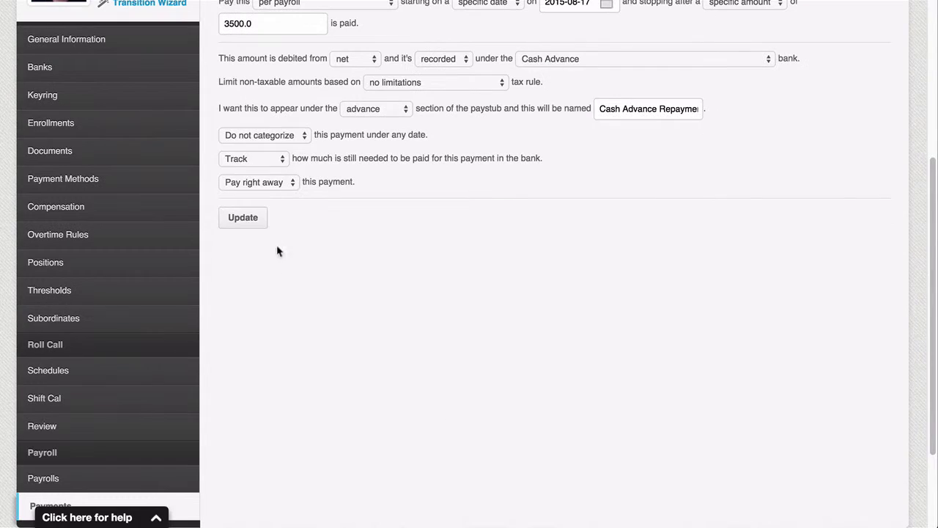
pyautogui.click(241, 224)
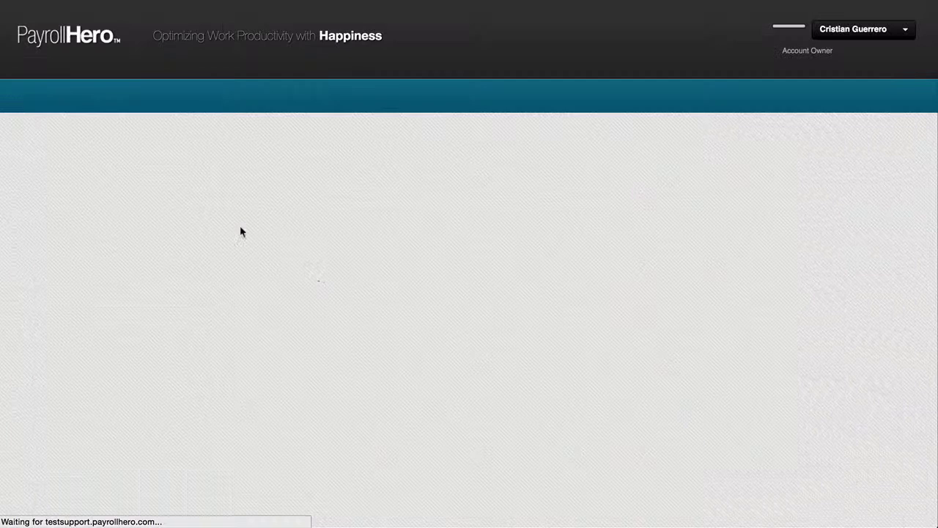
pyautogui.scroll(-7, 426, 335)
pyautogui.scroll(-3, 471, 346)
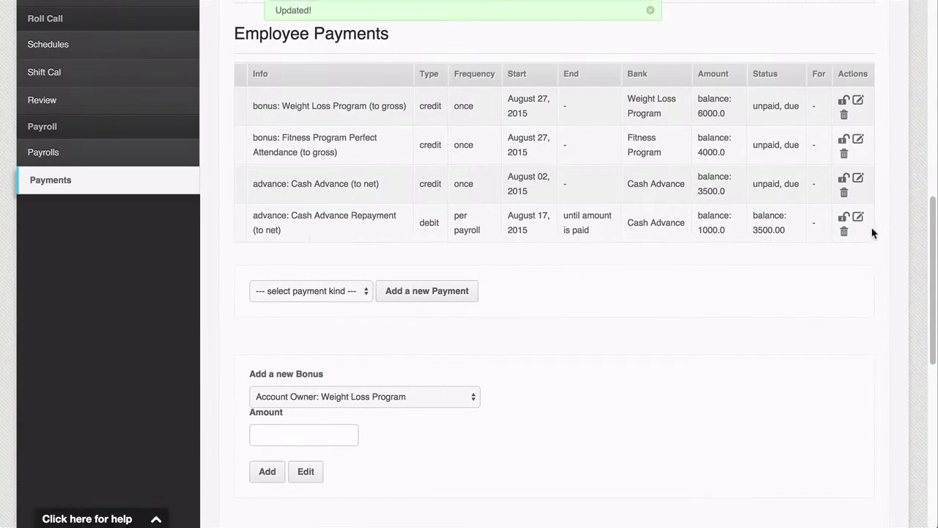